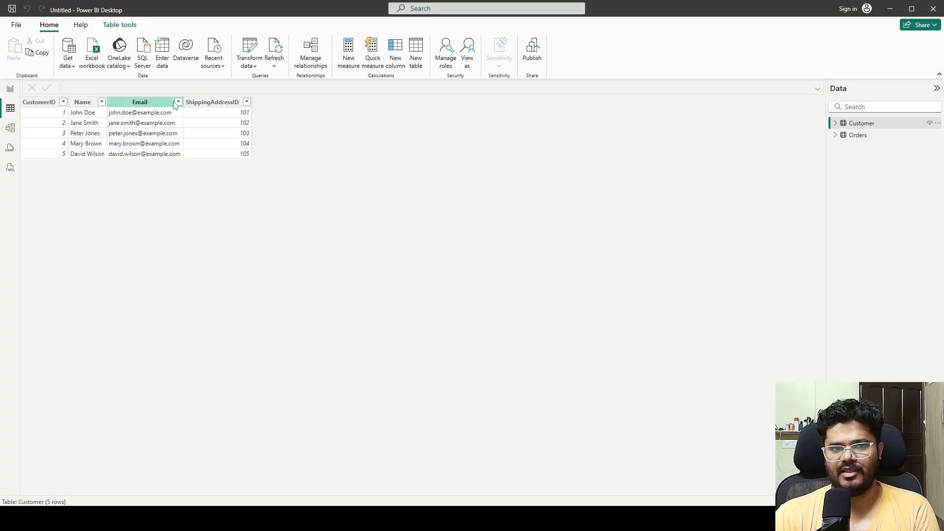
View the Orders table's data, return to the report canvas and open the Power Query Editor.
click(856, 136)
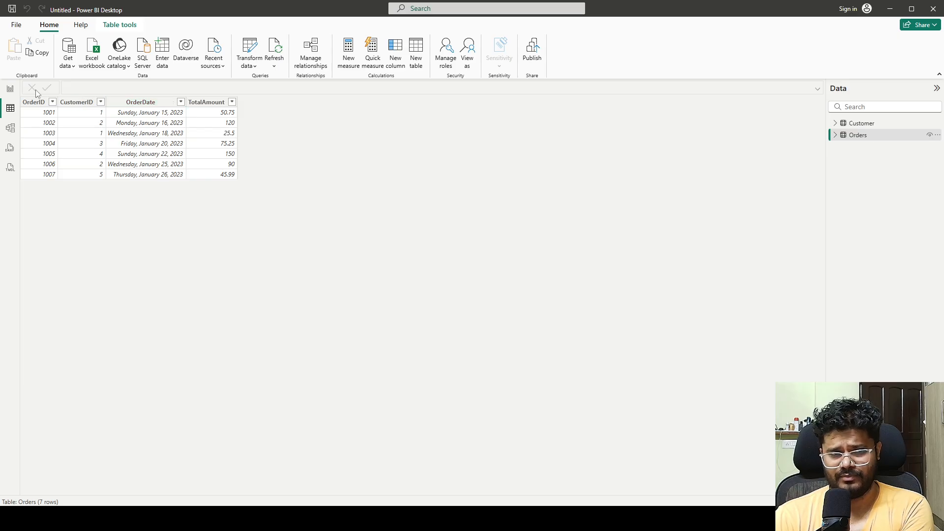
click(11, 90)
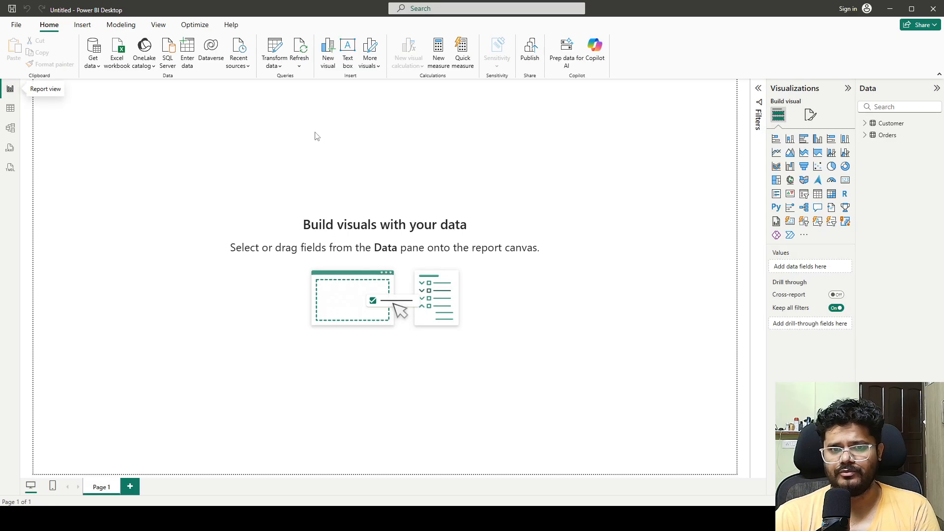
click(275, 45)
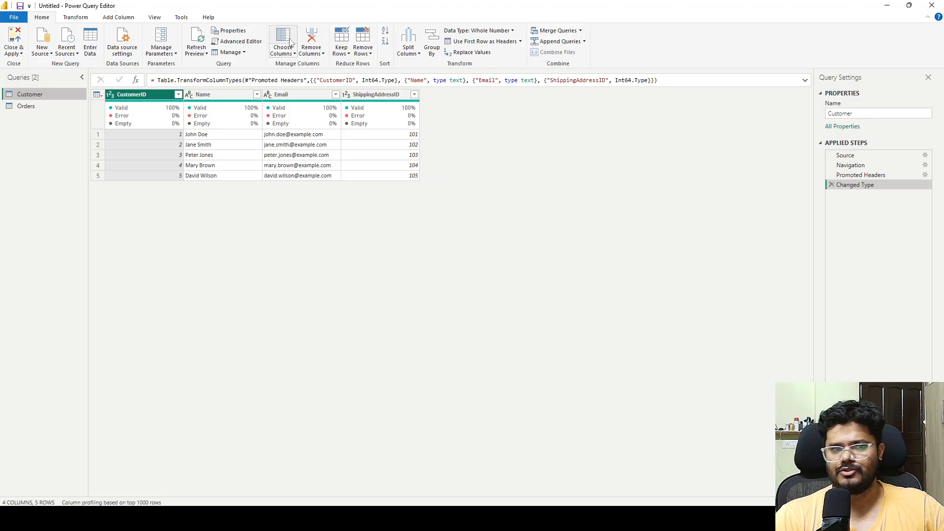
Merge the Customer and Orders queries as a new query, matching on CustomerID with a Left Outer join.
click(580, 31)
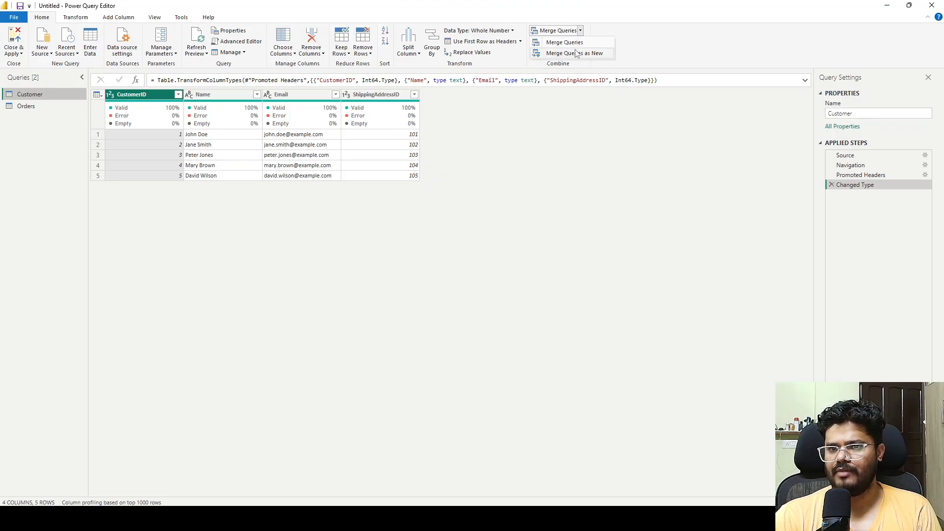
click(576, 54)
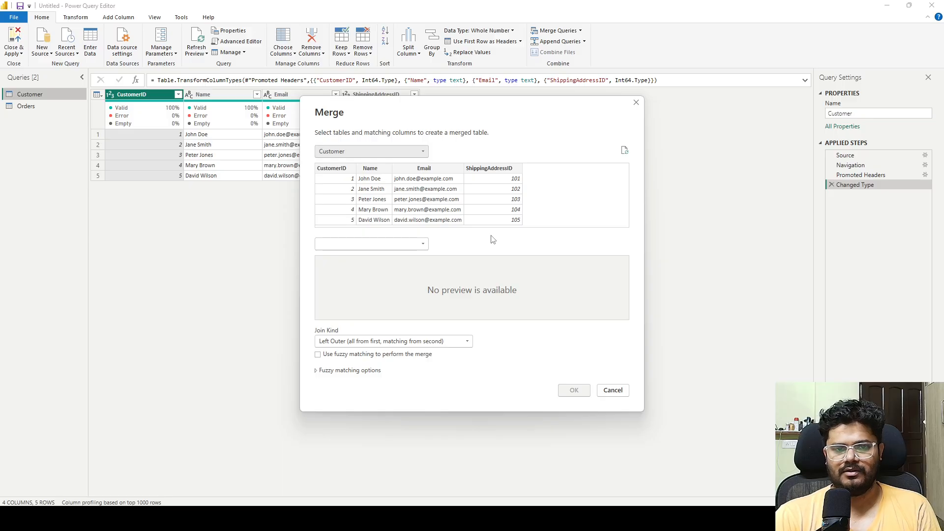
click(342, 172)
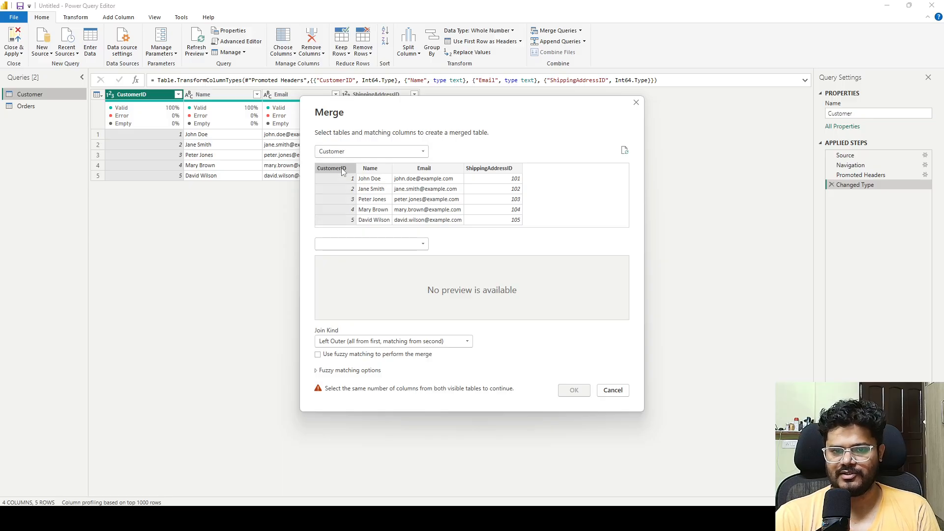
click(360, 245)
click(350, 265)
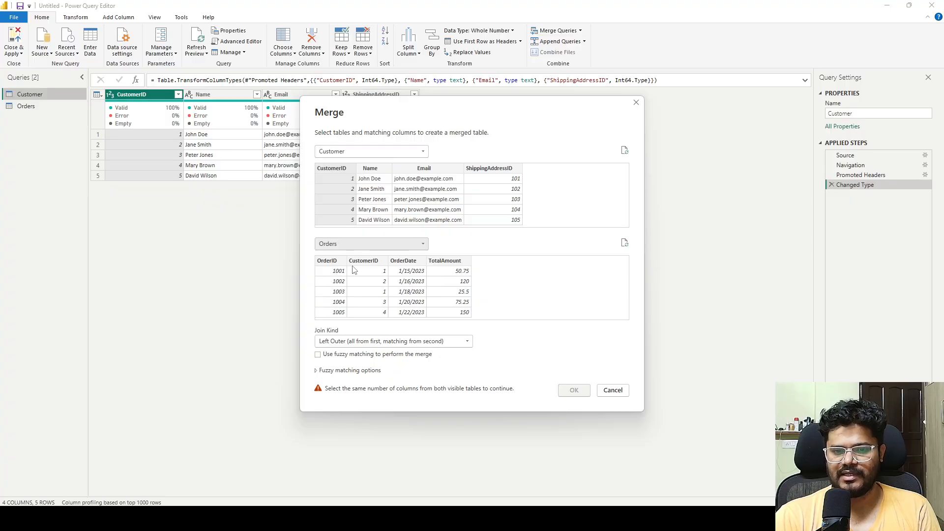
click(362, 263)
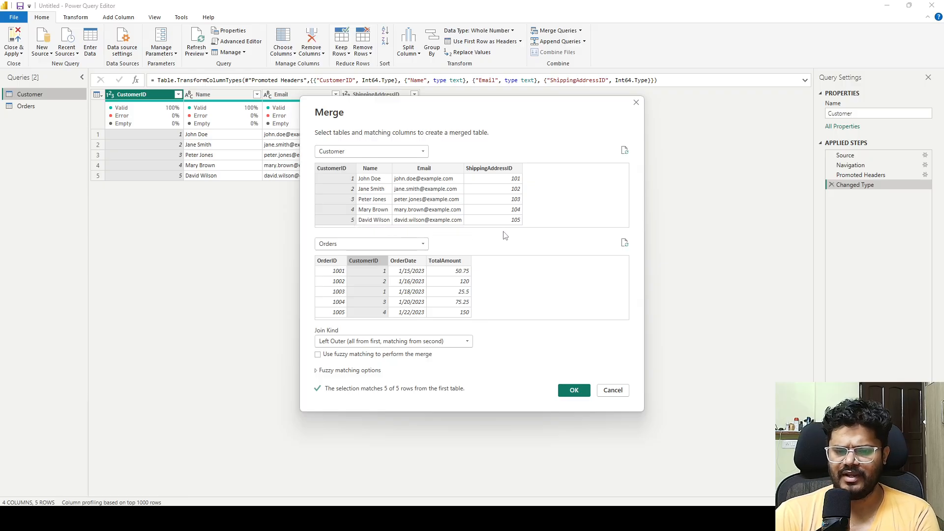
click(570, 391)
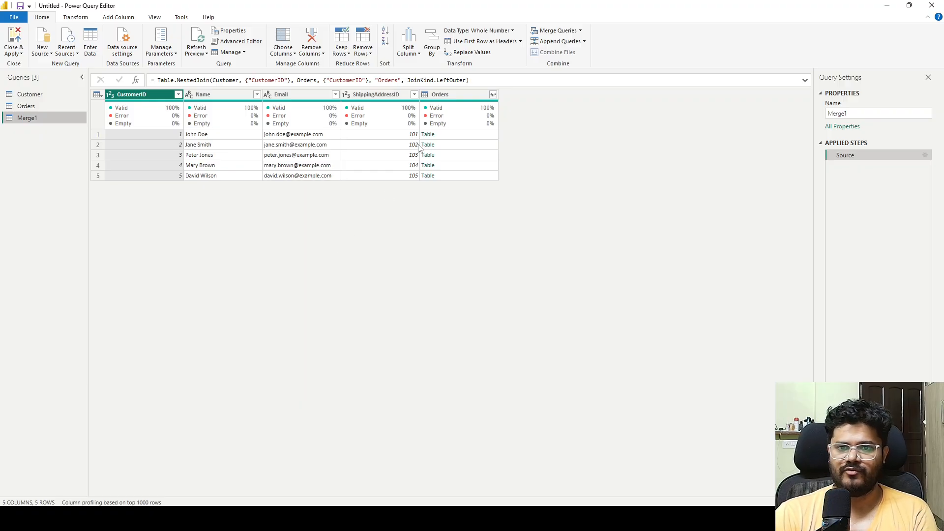
Expand the merged Orders column to only OrderDate and TotalAmount, without the original column name as prefix.
click(493, 95)
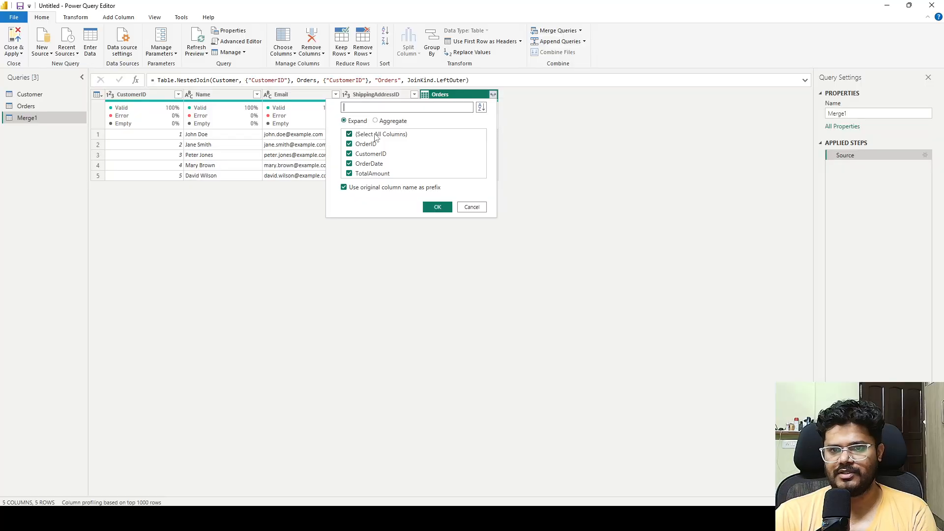
click(344, 187)
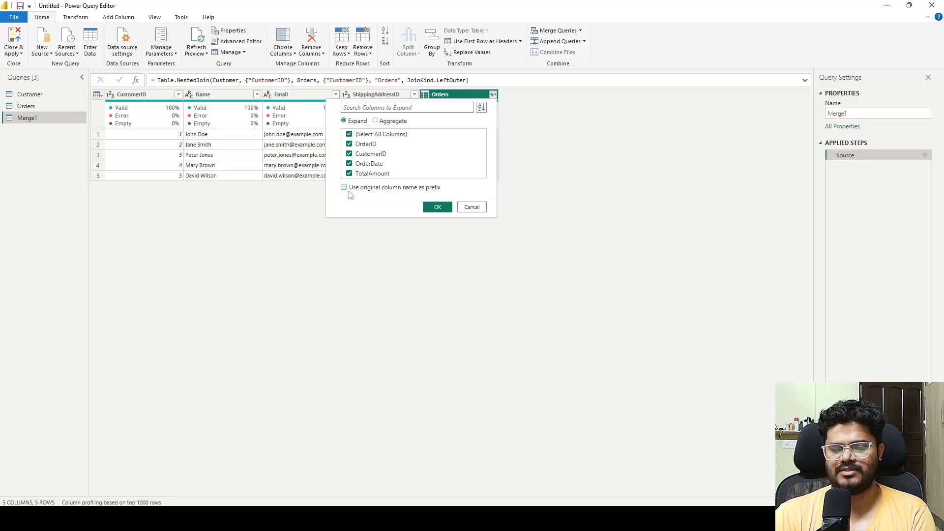
click(350, 135)
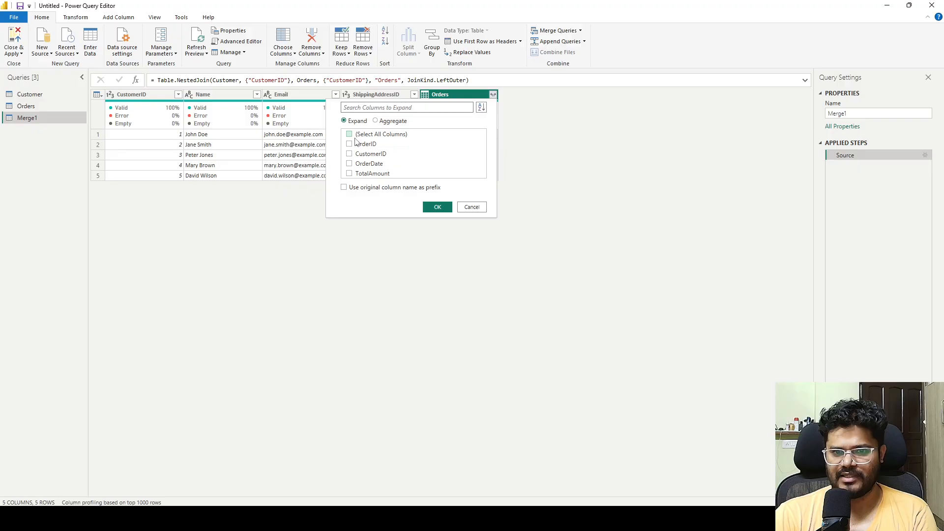
click(366, 165)
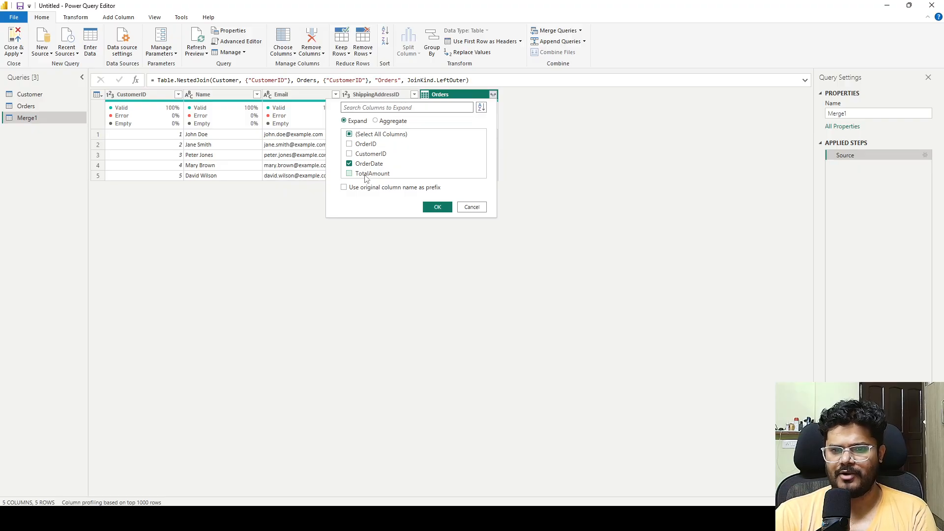
click(369, 175)
click(436, 205)
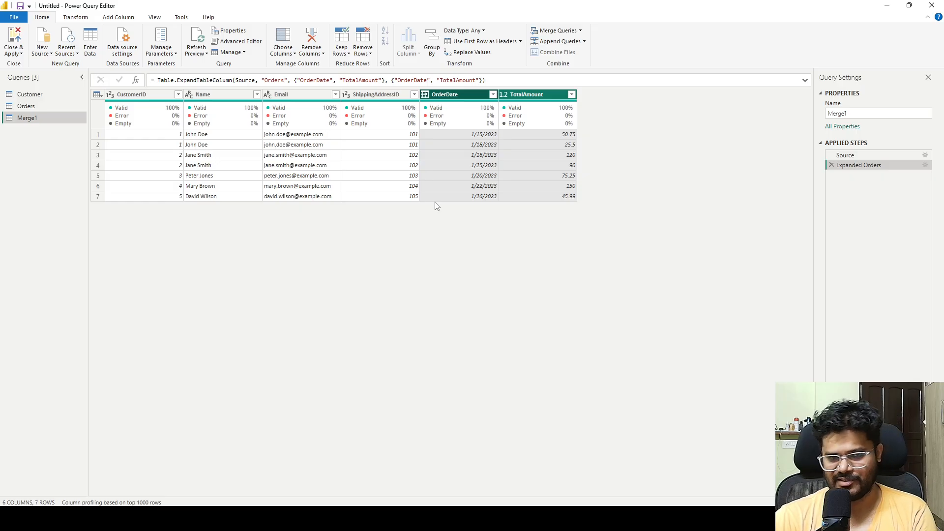
Remove the ShippingAddressID column from the merged query.
click(381, 95)
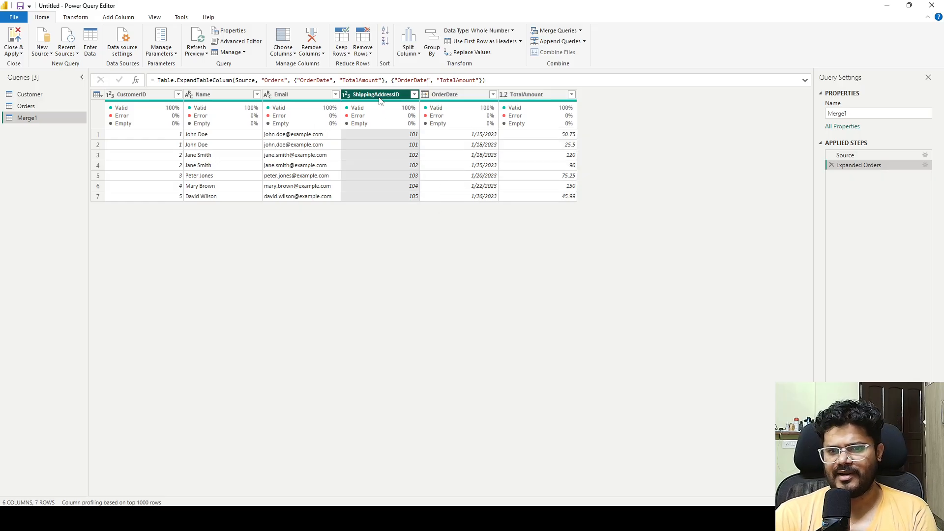
right_click(380, 97)
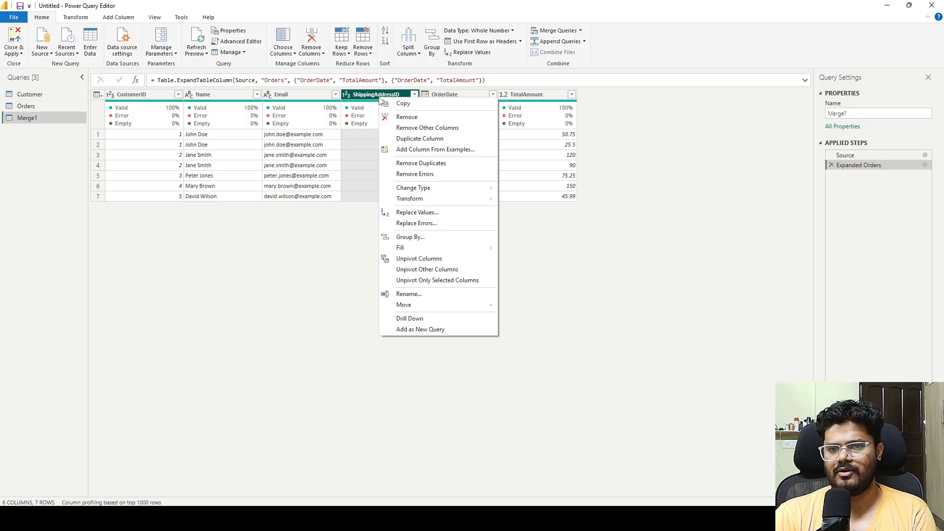
click(407, 117)
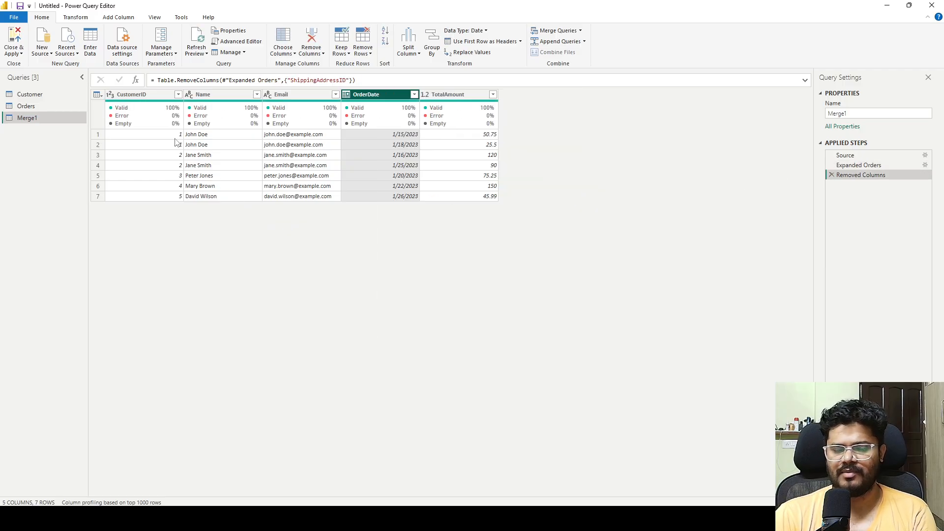
Rename the merged query as Final Data.
mouse_move(162, 111)
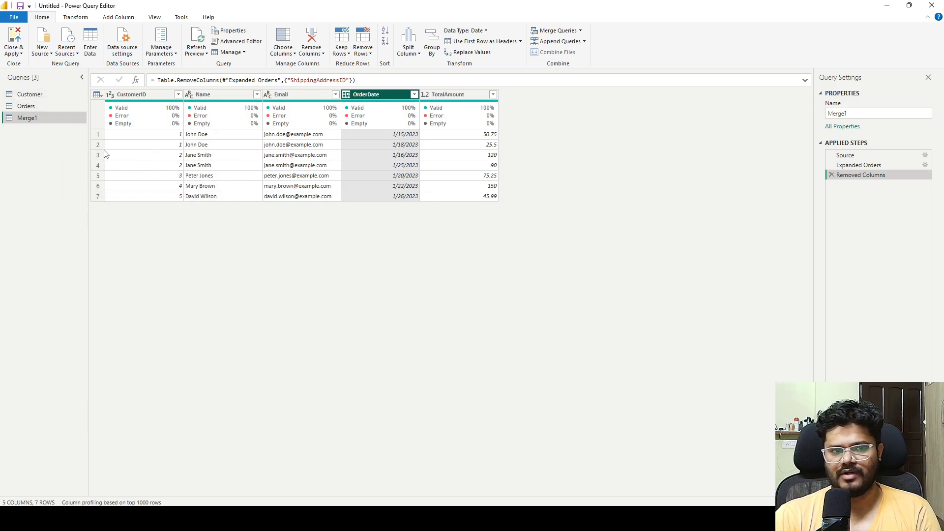
double_click(41, 119)
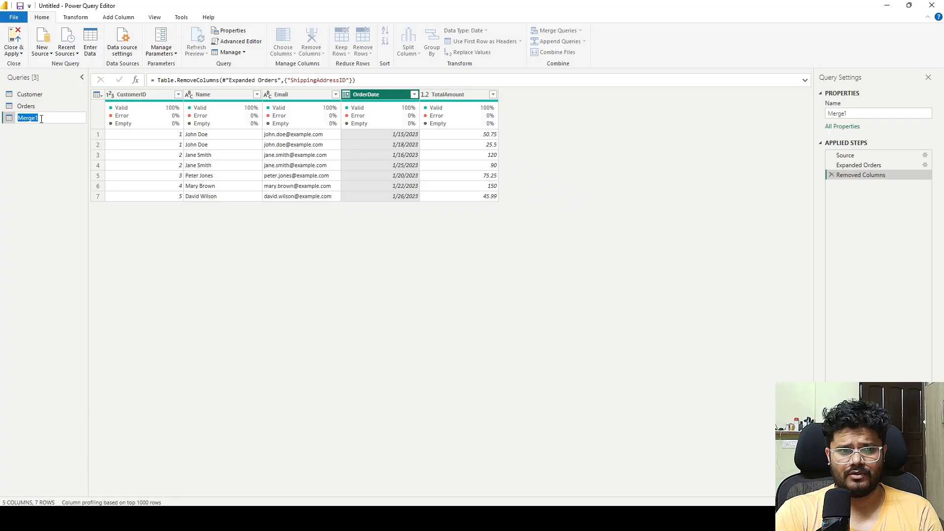
text(Final)
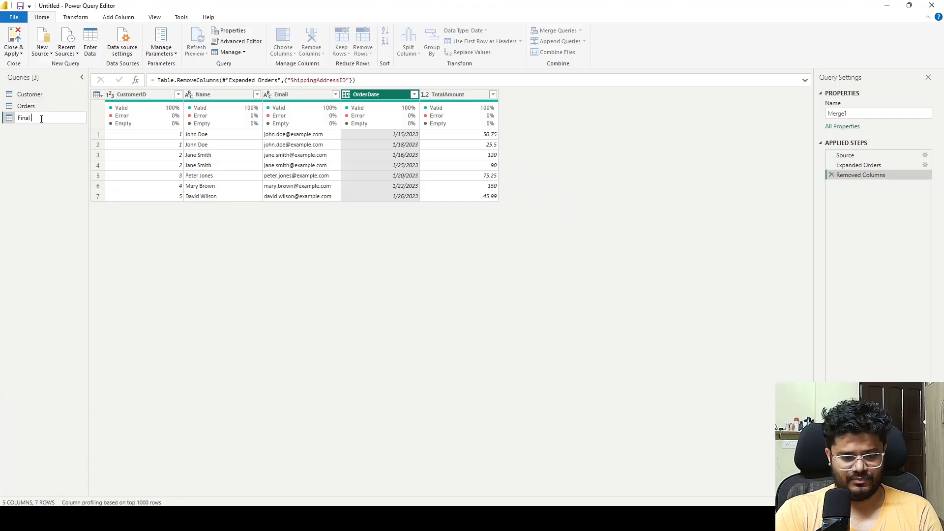
text( Data)
key(Return)
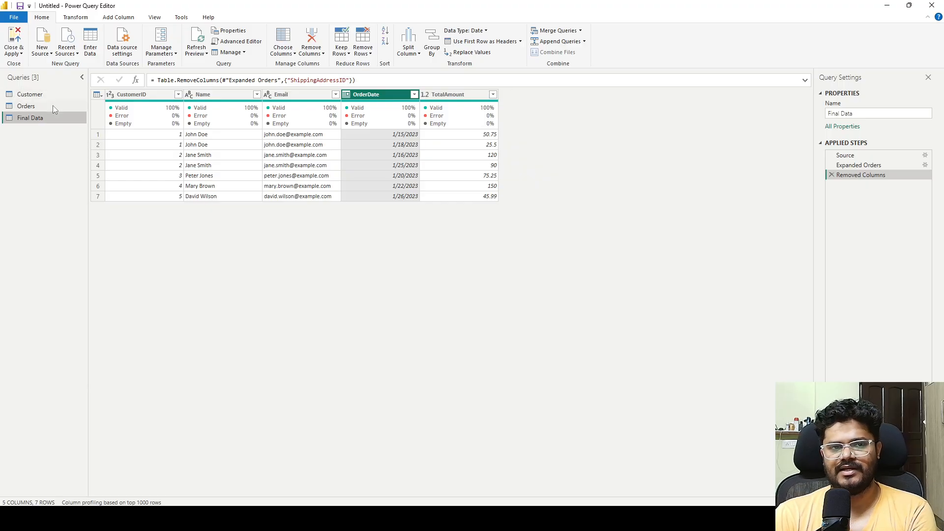
Disable loading of the Customer and Orders queries into the report, accepting the data loss risk, and return to the Final Data query.
right_click(45, 94)
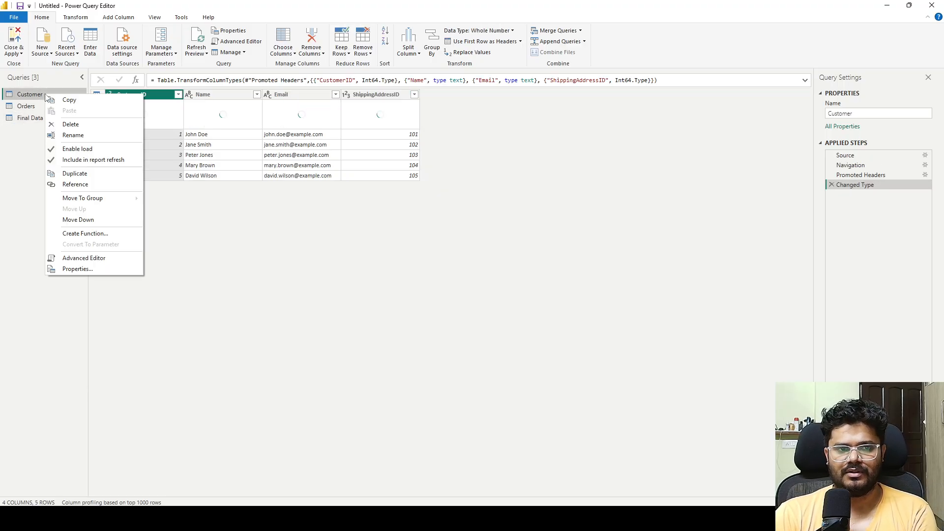
click(73, 149)
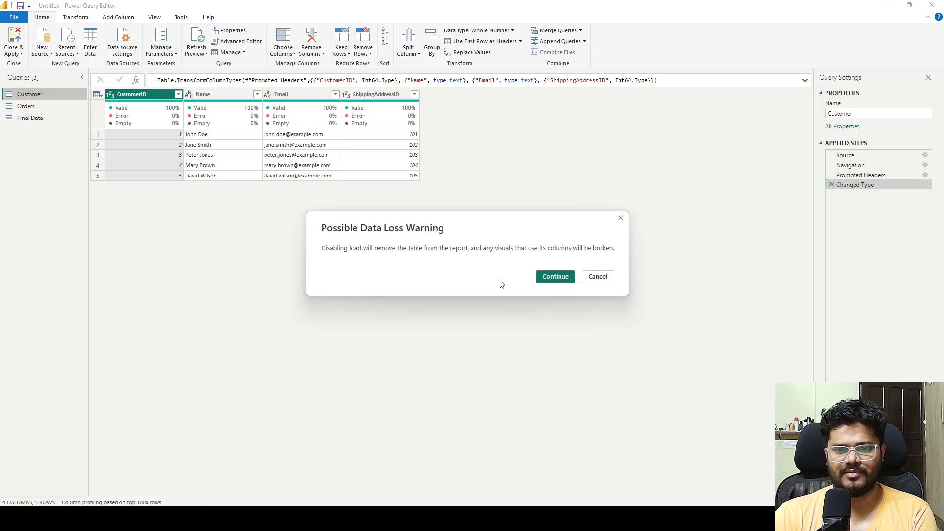
click(552, 277)
right_click(52, 106)
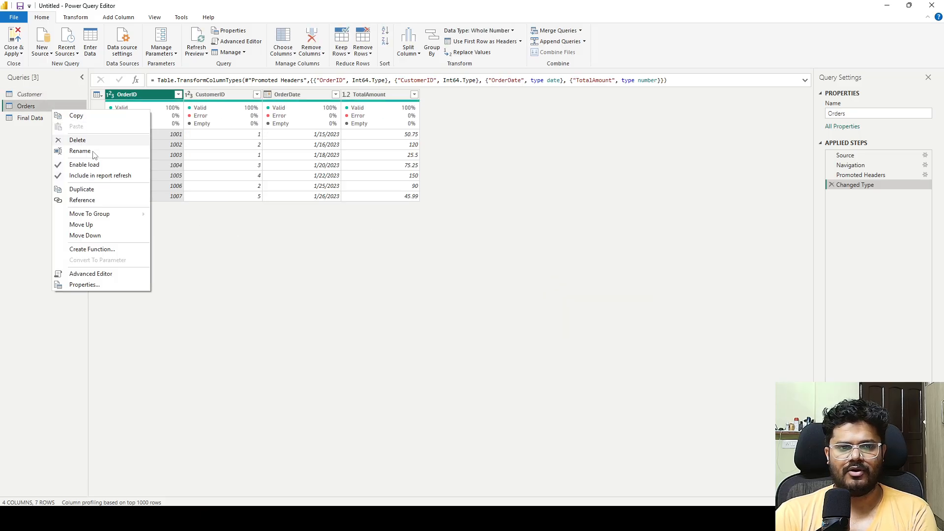
click(82, 167)
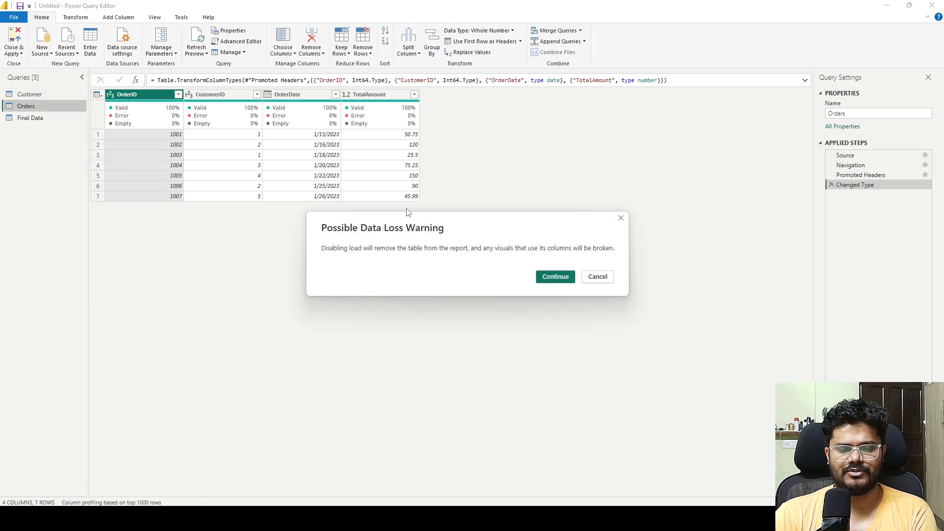
click(546, 278)
click(48, 117)
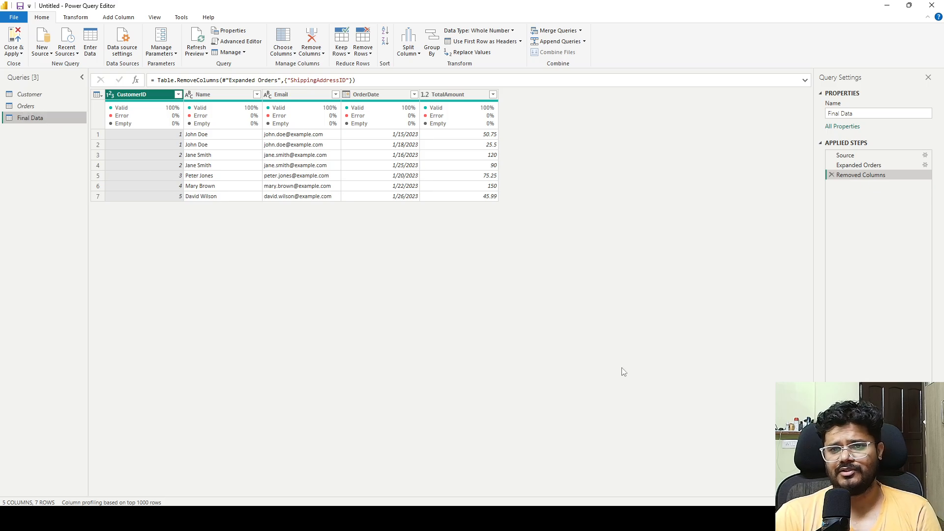
click(584, 42)
click(610, 43)
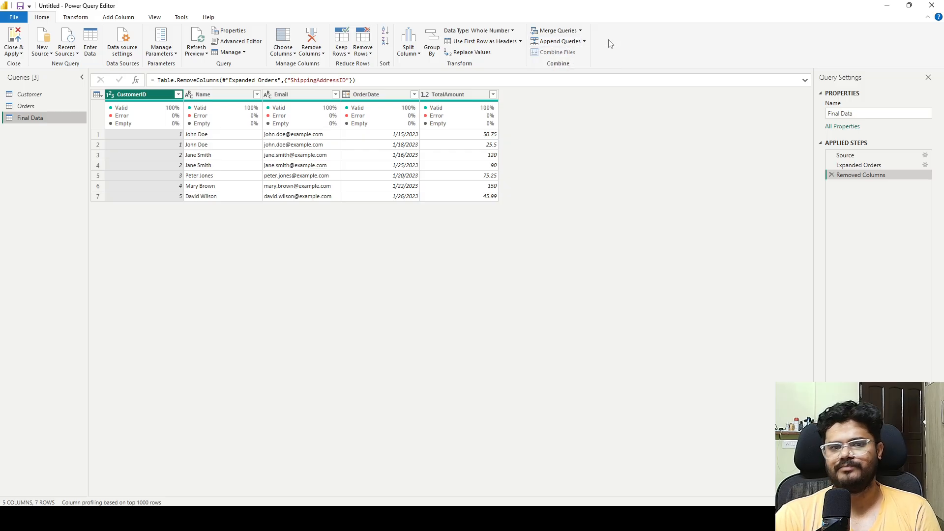